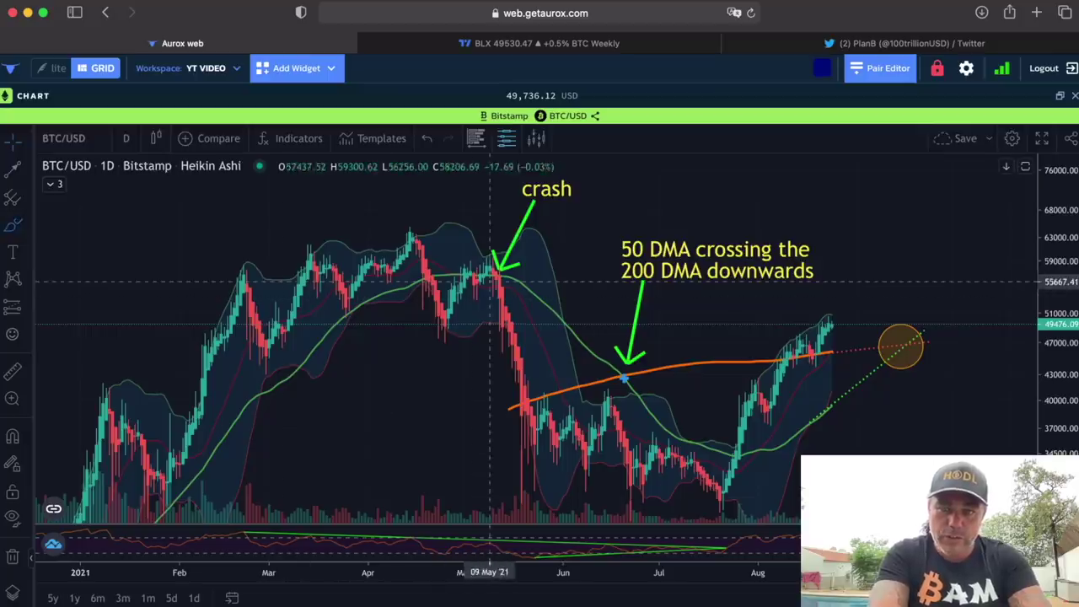
Select the freehand brush drawing tool on the Aurox BTC/USD chart
{"action": "left_click", "coordinate": [494, 281]}
Circle the crash in yellow on the Aurox chart, then bring up the TradingView BLX chart
{"action": "mouse_move", "coordinate": [508, 278]}
{"action": "left_mouse_down"}
{"action": "mouse_move", "coordinate": [477, 272]}
{"action": "mouse_move", "coordinate": [496, 290]}
{"action": "mouse_move", "coordinate": [516, 477]}
{"action": "left_mouse_up"}
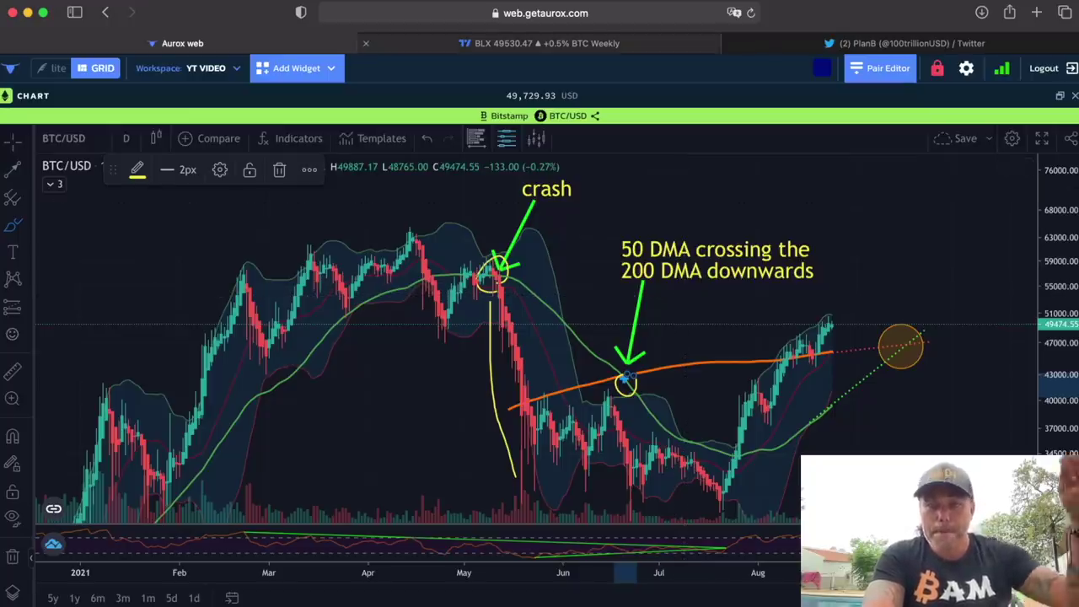
{"action": "left_click", "coordinate": [540, 43]}
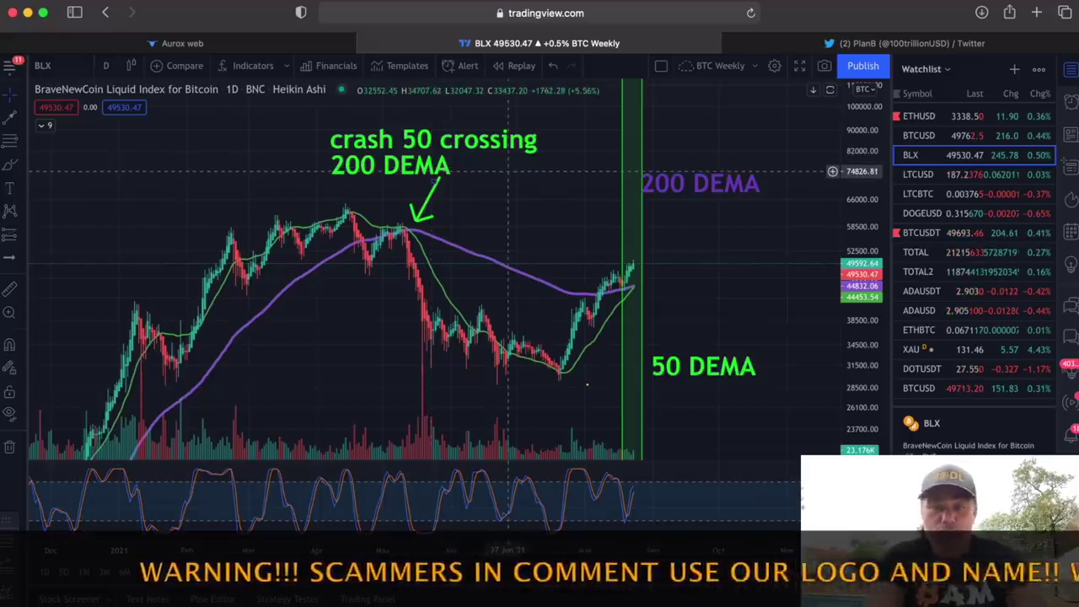
{"action": "scroll", "coordinate": [508, 171], "scroll_direction": "up", "scroll_amount": 5}
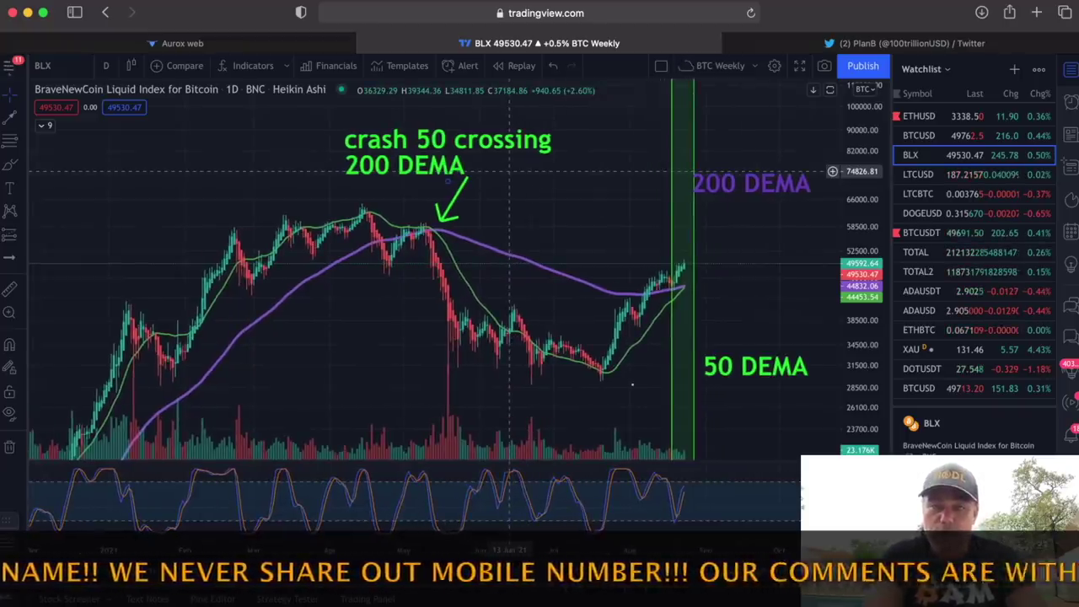
Circle the crash 50/200 DEMA crossing in yellow and trace the crash drop below it
{"action": "scroll", "coordinate": [509, 171], "scroll_direction": "up", "scroll_amount": 2}
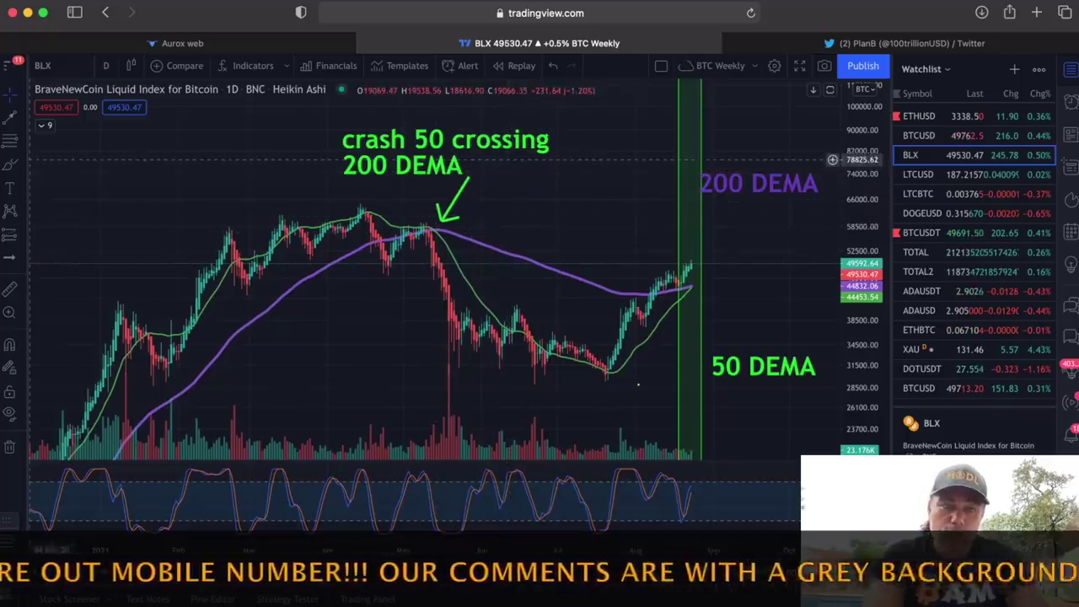
{"action": "left_click", "coordinate": [436, 218]}
{"action": "mouse_move", "coordinate": [436, 217]}
{"action": "left_mouse_down"}
{"action": "mouse_move", "coordinate": [414, 233]}
{"action": "mouse_move", "coordinate": [434, 221]}
{"action": "left_mouse_up"}
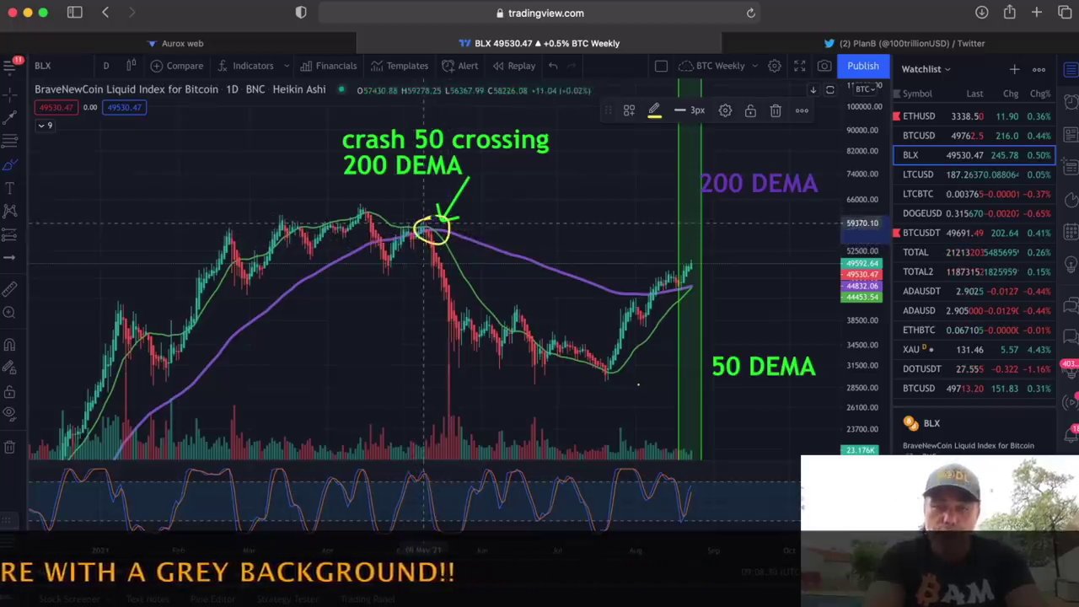
{"action": "left_click_drag", "start_coordinate": [424, 223], "coordinate": [466, 376]}
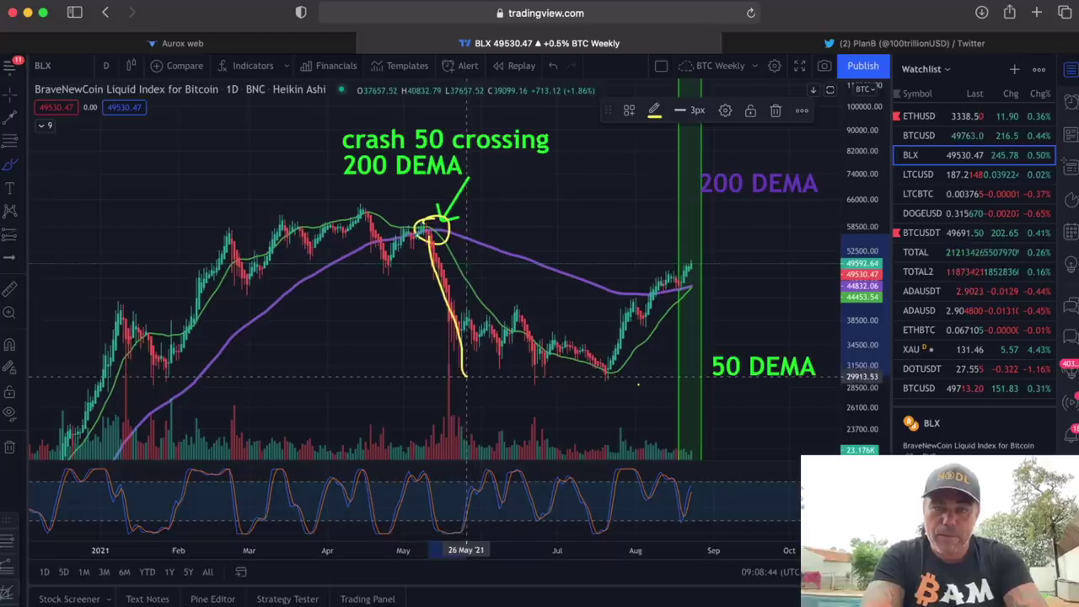
Circle the latest 50/200 DEMA crossing and draw a yellow line to the 200 DEMA label
{"action": "scroll", "coordinate": [466, 376], "scroll_direction": "right", "scroll_amount": 5}
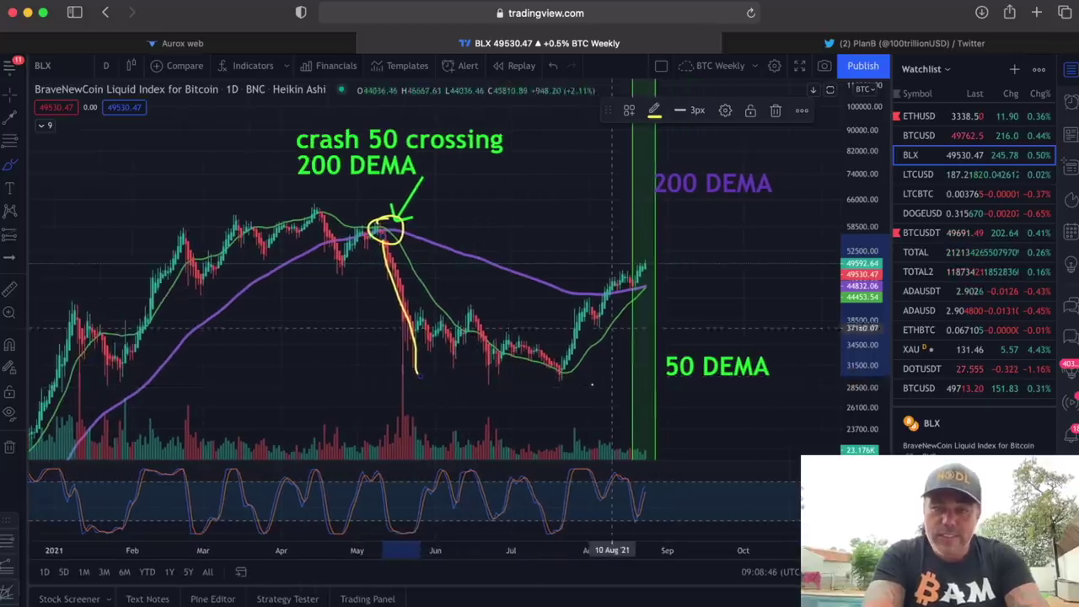
{"action": "mouse_move", "coordinate": [651, 275]}
{"action": "left_mouse_down"}
{"action": "mouse_move", "coordinate": [636, 285]}
{"action": "mouse_move", "coordinate": [647, 298]}
{"action": "mouse_move", "coordinate": [649, 281]}
{"action": "left_mouse_up"}
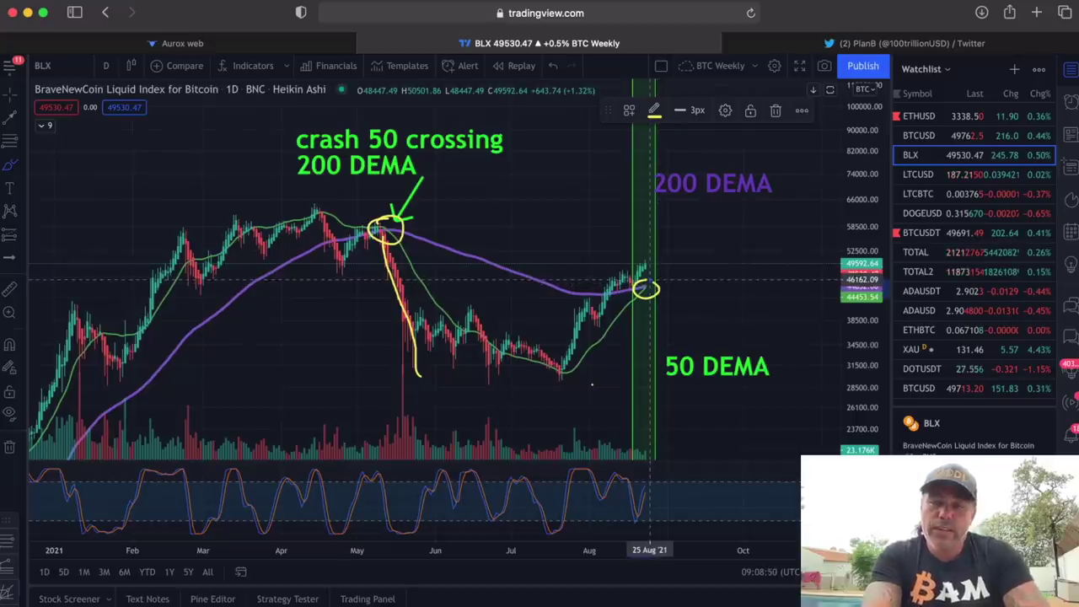
{"action": "left_click_drag", "start_coordinate": [647, 272], "coordinate": [708, 197]}
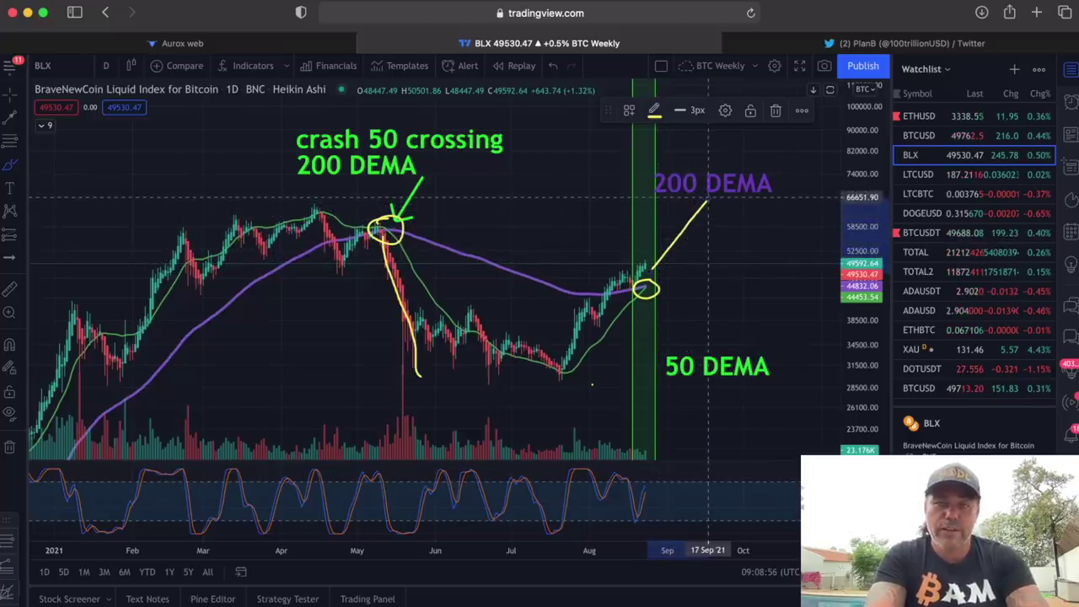
Pan back in time and undo a stray yellow stroke drawn below the crash
{"action": "scroll", "coordinate": [761, 253], "scroll_direction": "left", "scroll_amount": 3}
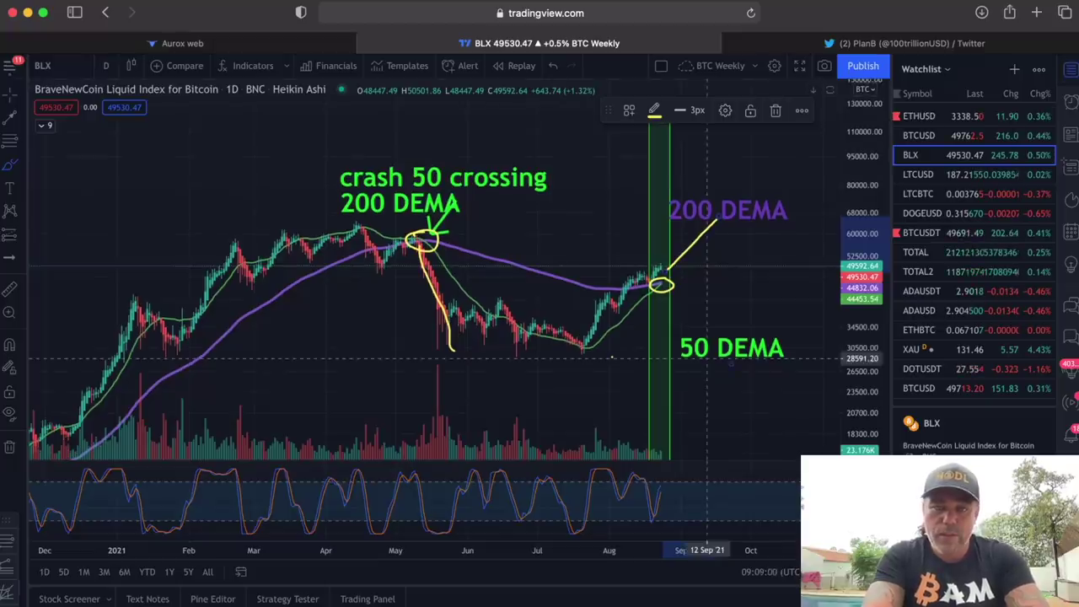
{"action": "scroll", "coordinate": [707, 358], "scroll_direction": "left", "scroll_amount": 5}
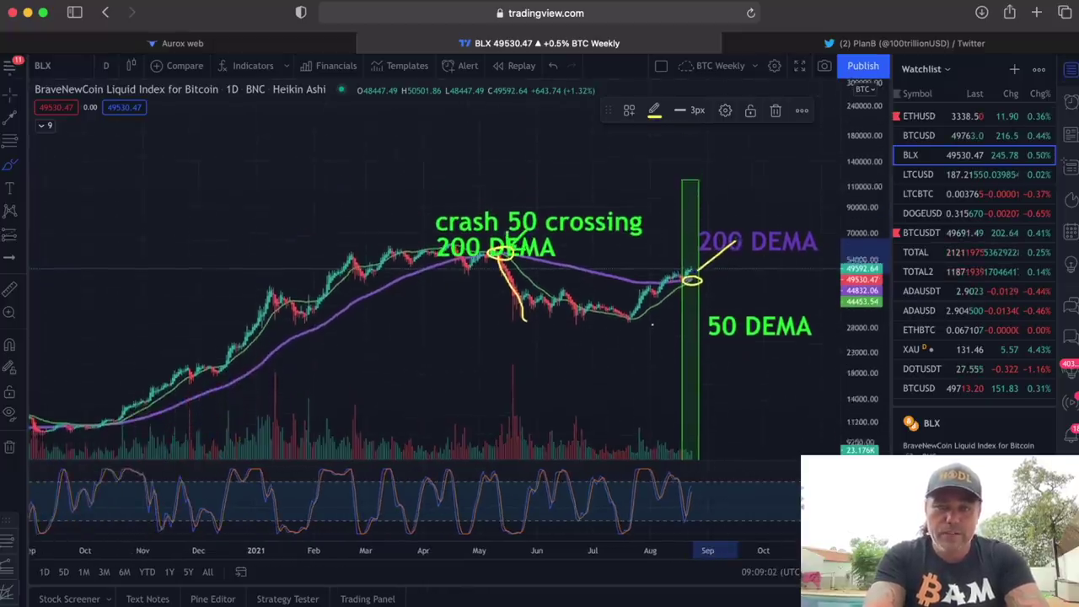
{"action": "scroll", "coordinate": [641, 356], "scroll_direction": "left", "scroll_amount": 6}
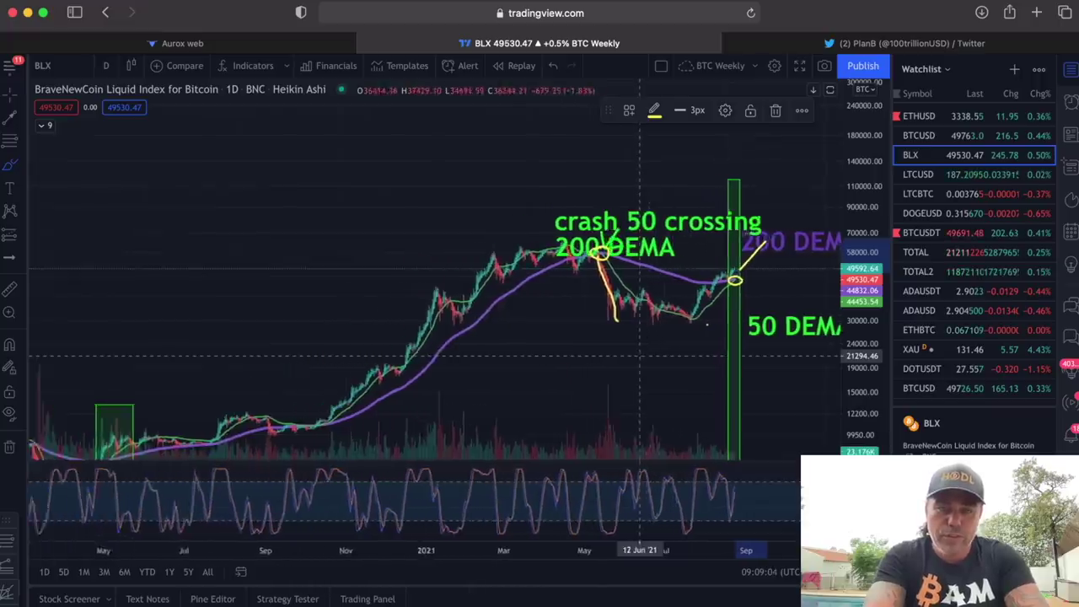
{"action": "scroll", "coordinate": [641, 356], "scroll_direction": "left", "scroll_amount": 2}
{"action": "left_click_drag", "start_coordinate": [593, 392], "coordinate": [607, 297]}
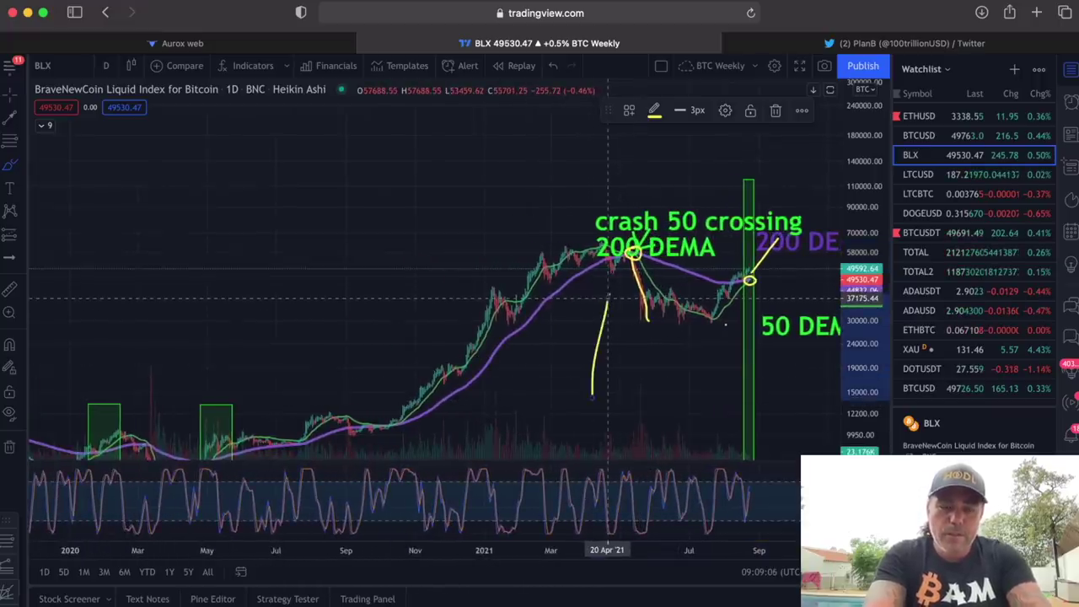
{"action": "key", "text": "super+z"}
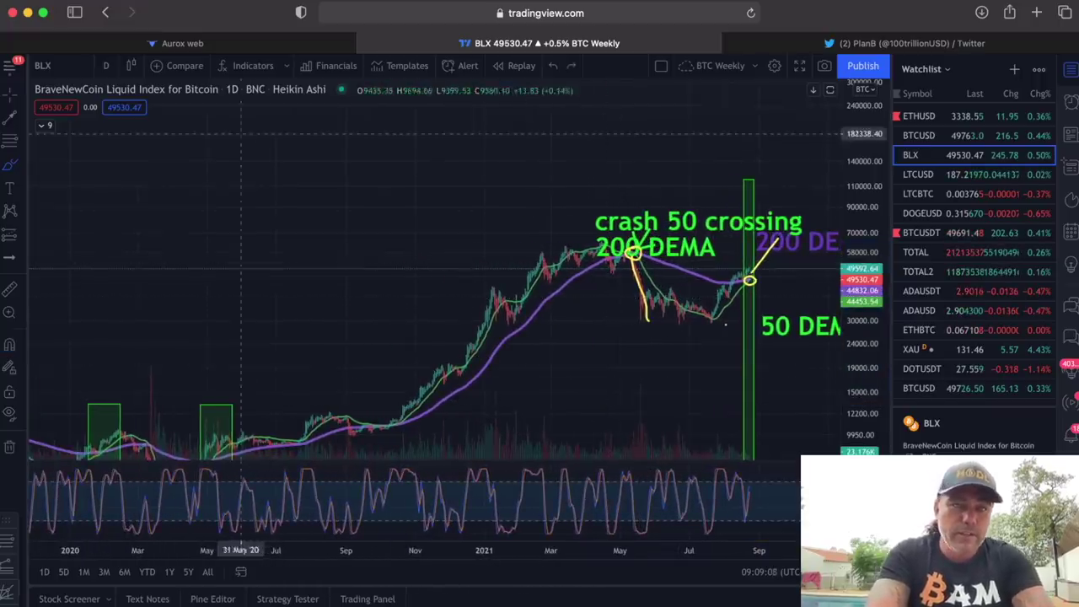
{"action": "scroll", "coordinate": [178, 211], "scroll_direction": "left", "scroll_amount": 8}
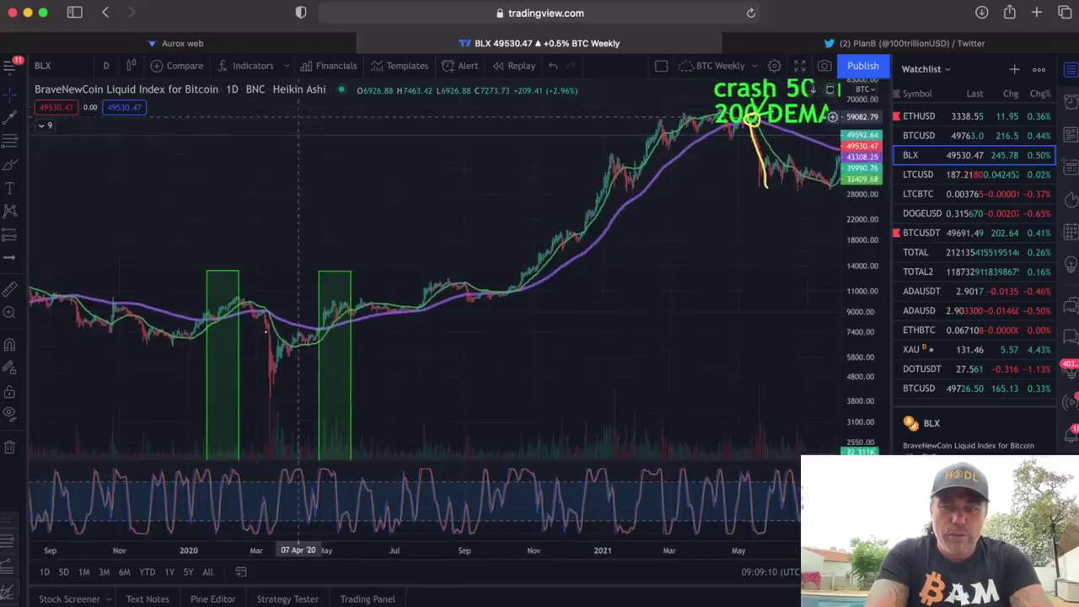
Circle the May 2020 50/200 DEMA crossing in yellow and delete a stray stroke
{"action": "scroll", "coordinate": [444, 404], "scroll_direction": "down", "scroll_amount": 3}
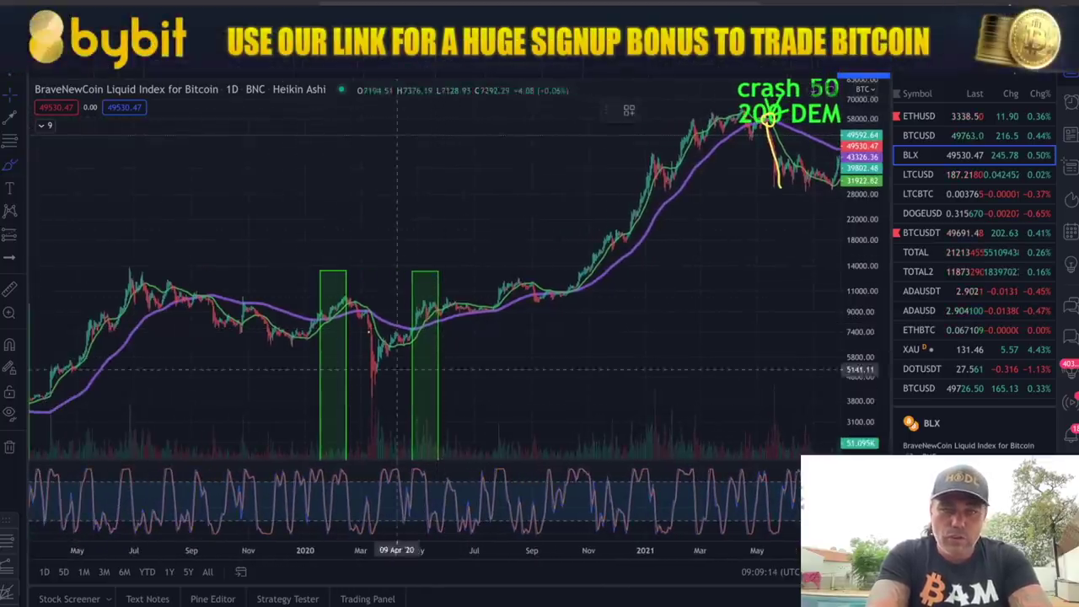
{"action": "left_click_drag", "start_coordinate": [438, 313], "coordinate": [436, 312]}
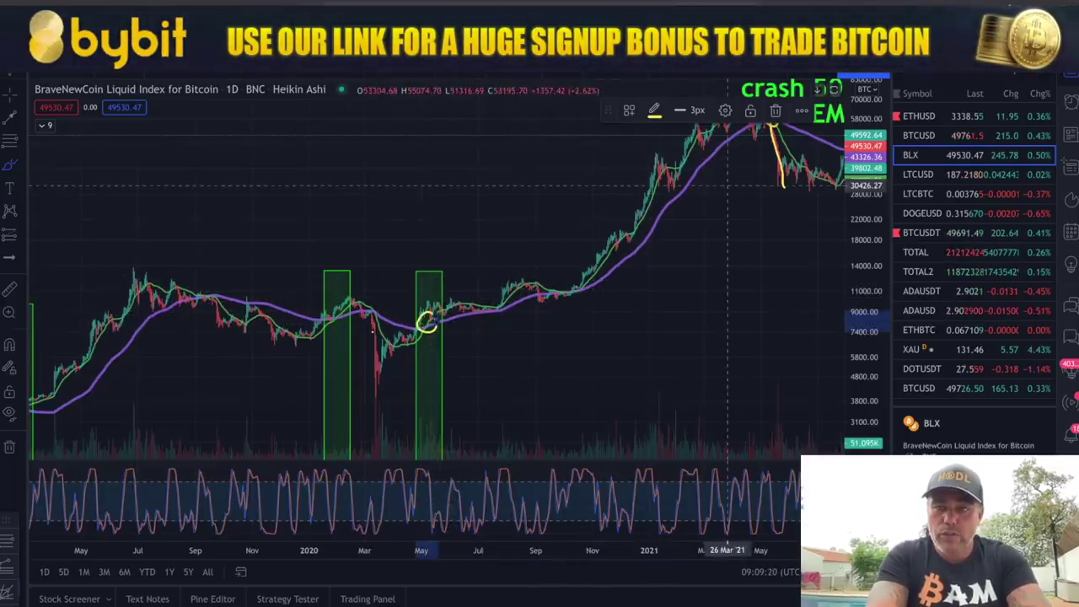
{"action": "left_click_drag", "start_coordinate": [765, 212], "coordinate": [747, 229]}
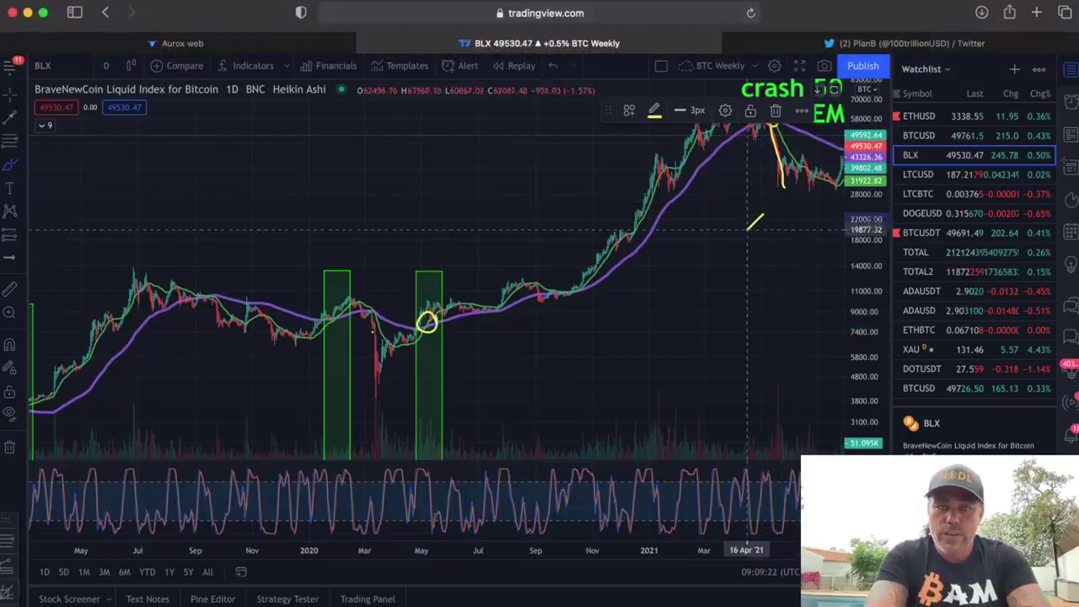
{"action": "key", "text": "BackSpace"}
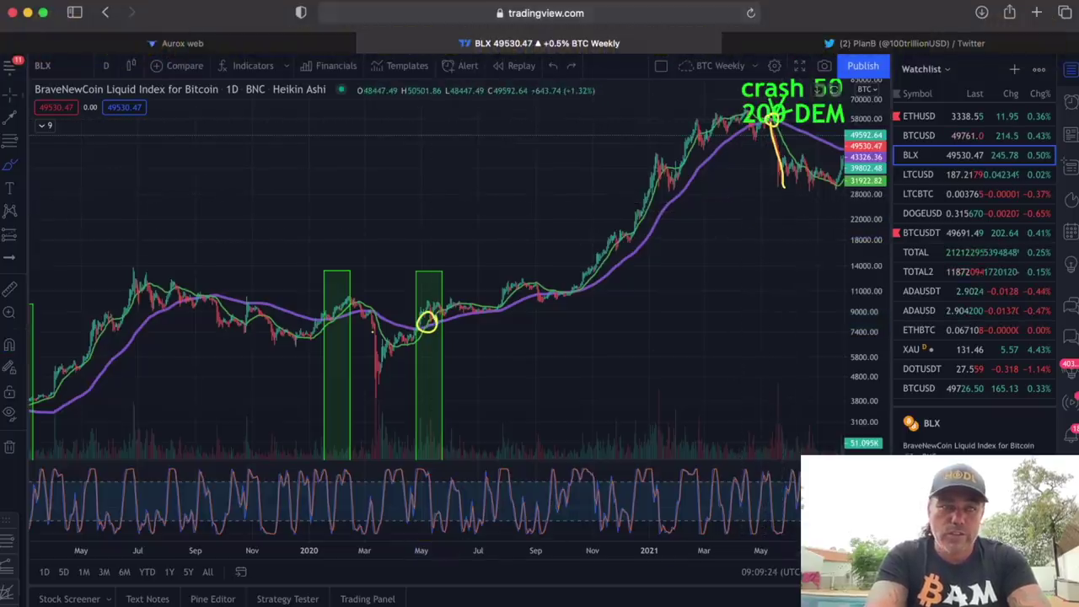
Move the 'crash 50 crossing' label higher and reselect the freehand brush
{"action": "scroll", "coordinate": [700, 253], "scroll_direction": "right", "scroll_amount": 5}
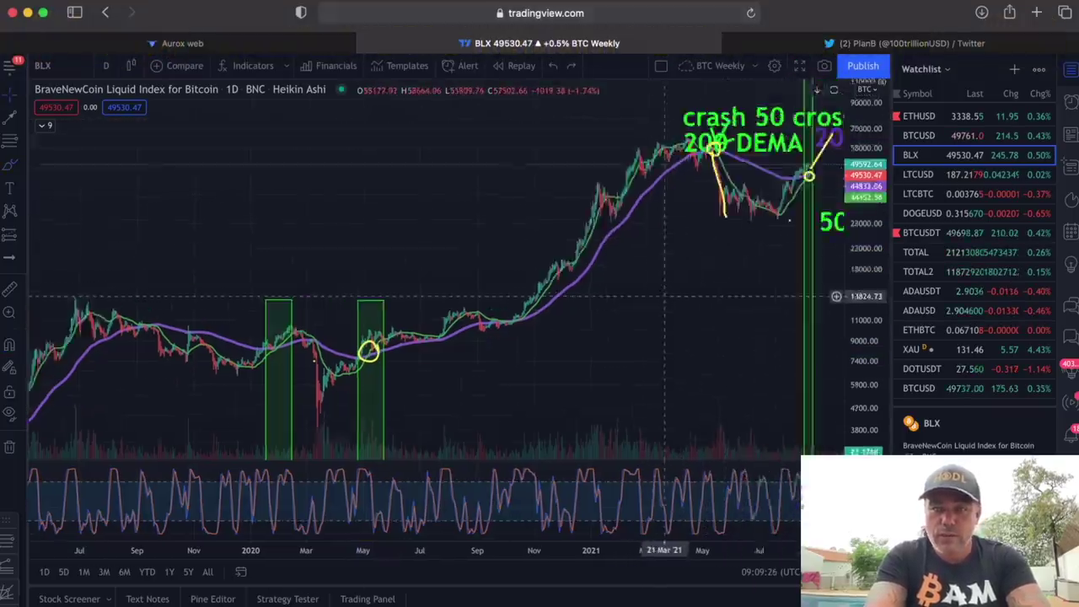
{"action": "left_click_drag", "start_coordinate": [662, 154], "coordinate": [662, 133]}
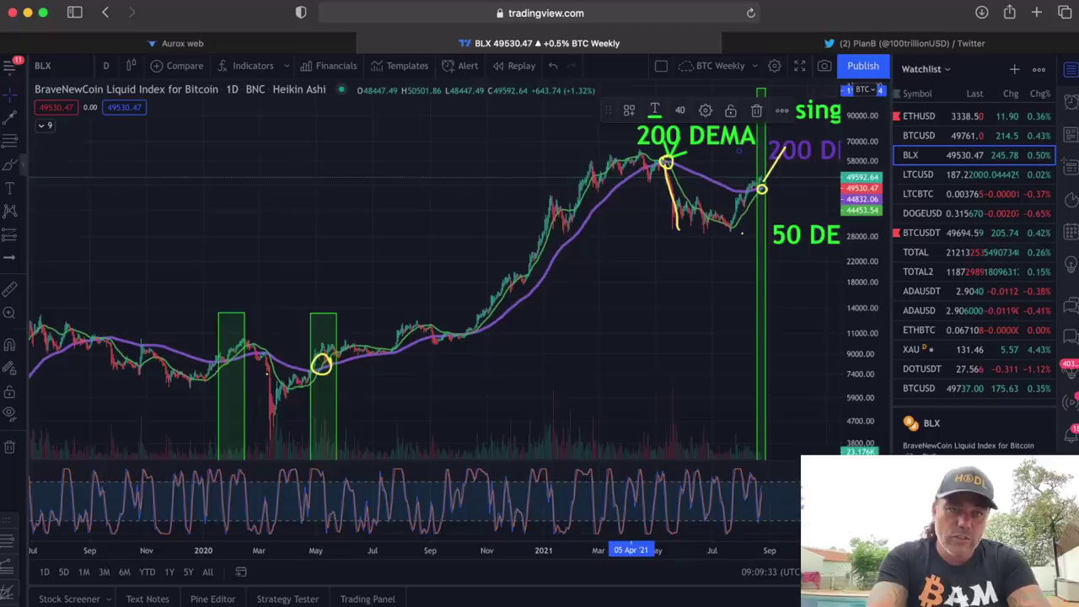
{"action": "left_click", "coordinate": [10, 165]}
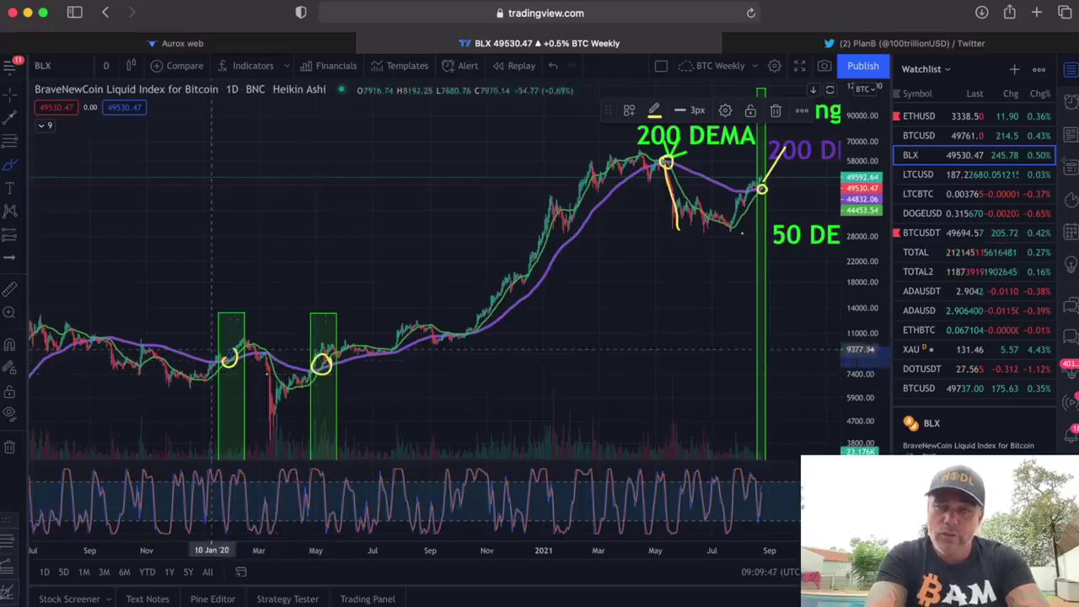
Scroll the BLX chart back in time until late 2018 and 2019 are visible
{"action": "scroll", "coordinate": [348, 369], "scroll_direction": "left", "scroll_amount": 5}
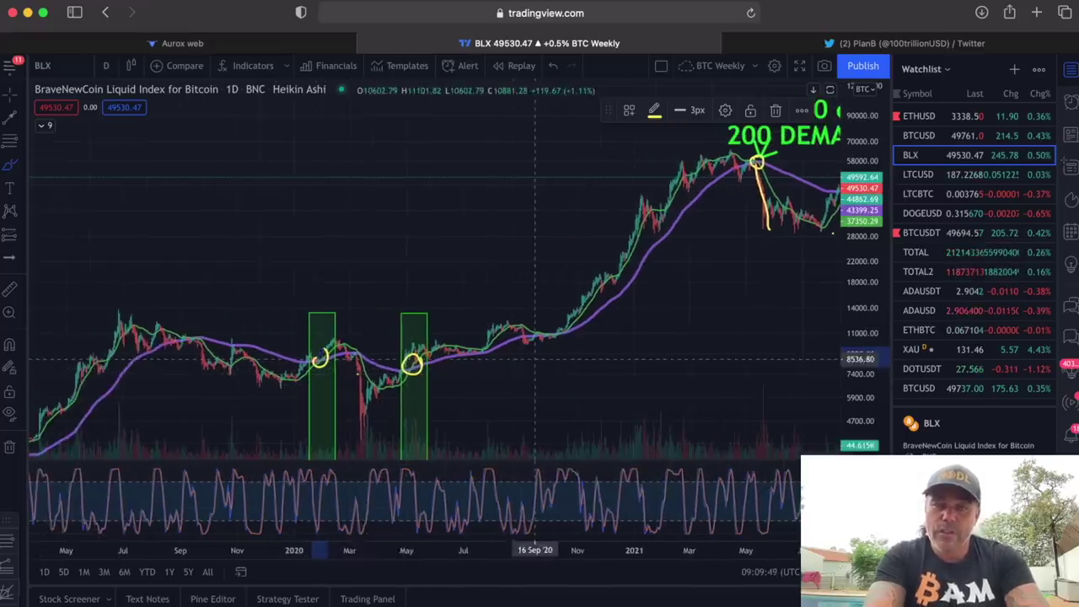
{"action": "scroll", "coordinate": [339, 370], "scroll_direction": "left", "scroll_amount": 10}
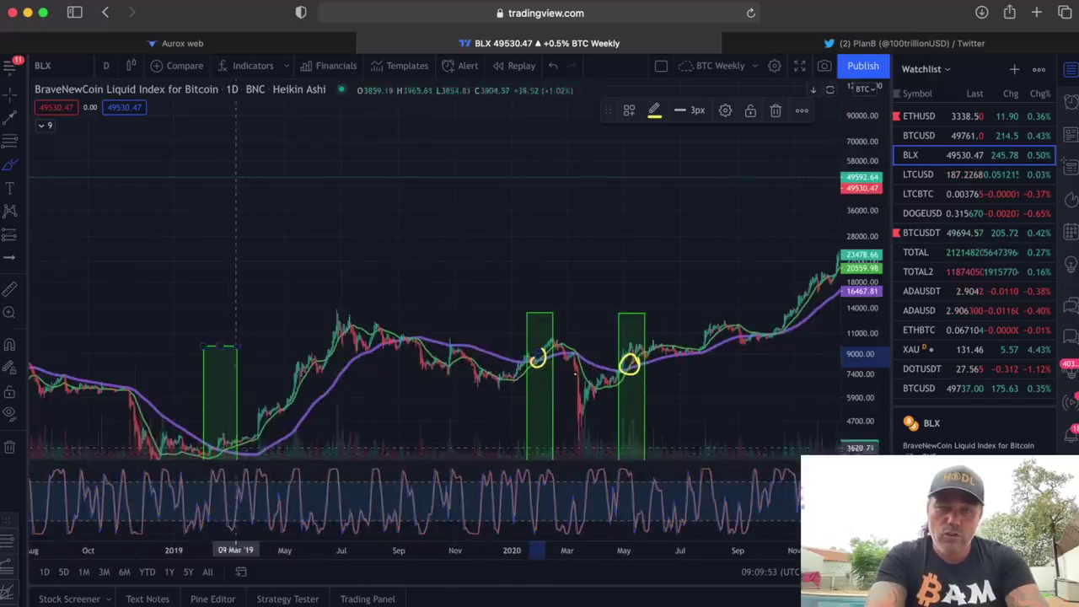
{"action": "scroll", "coordinate": [376, 295], "scroll_direction": "left", "scroll_amount": 10}
{"action": "scroll", "coordinate": [375, 294], "scroll_direction": "left", "scroll_amount": 12}
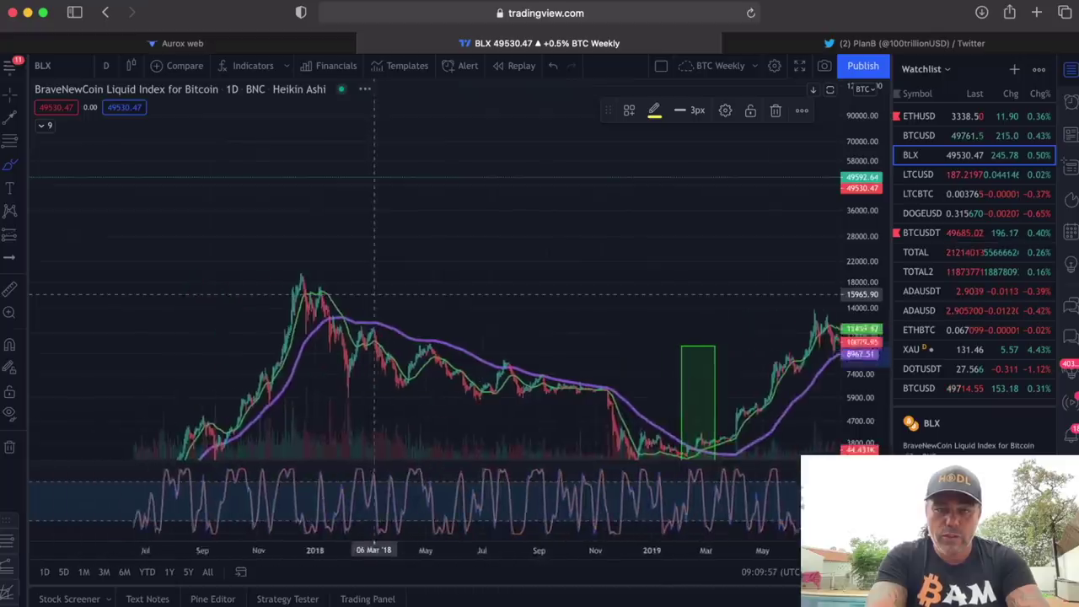
Undo a stray yellow stroke under the April 2018 dip and pan back toward 2016
{"action": "left_click_drag", "start_coordinate": [416, 426], "coordinate": [423, 354]}
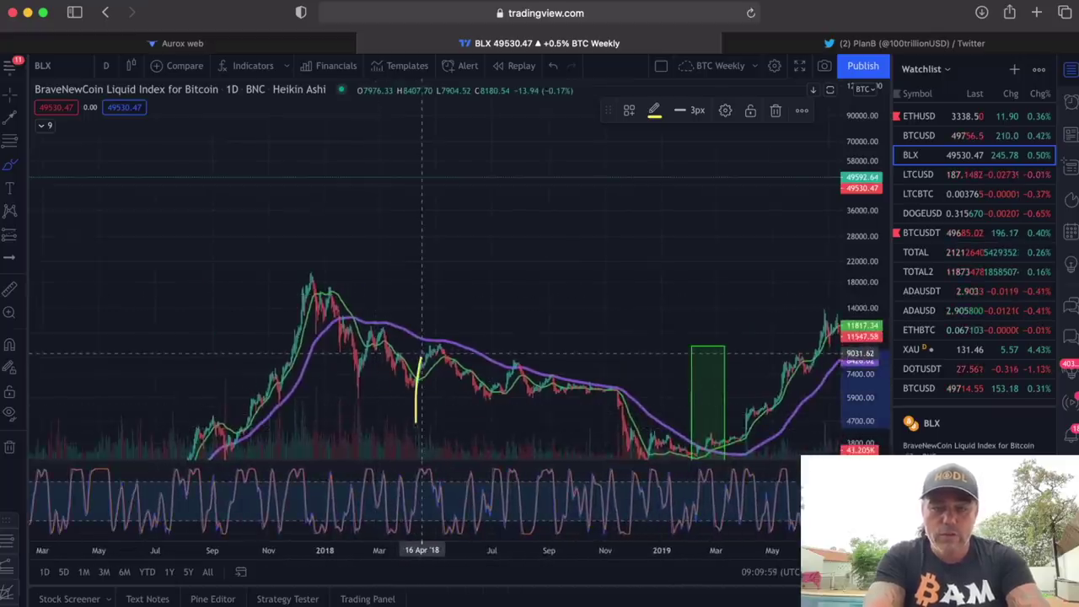
{"action": "key", "text": "super+z"}
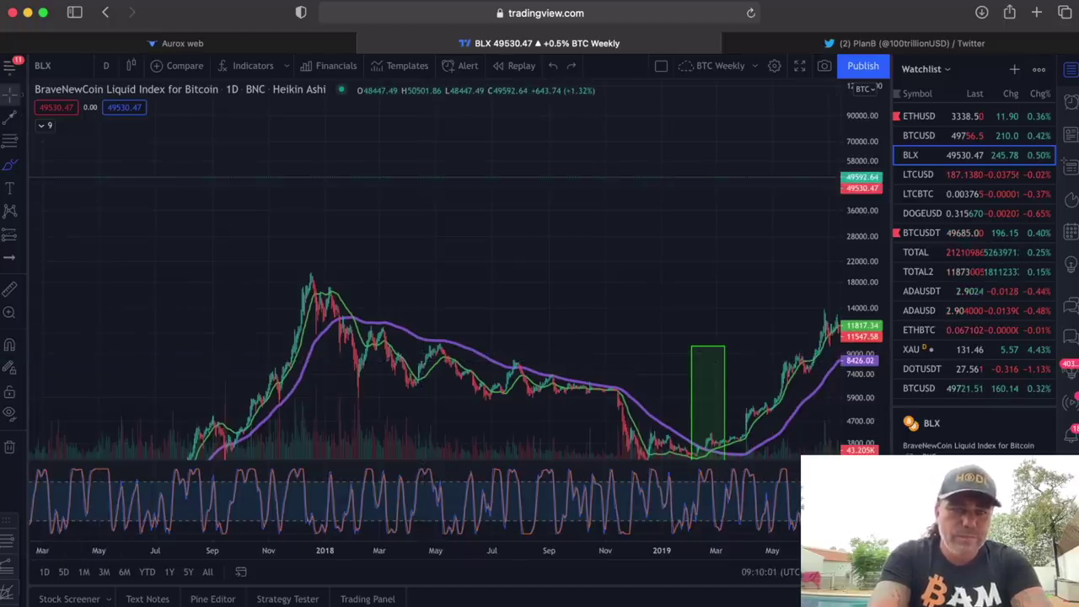
{"action": "scroll", "coordinate": [228, 253], "scroll_direction": "left", "scroll_amount": 4}
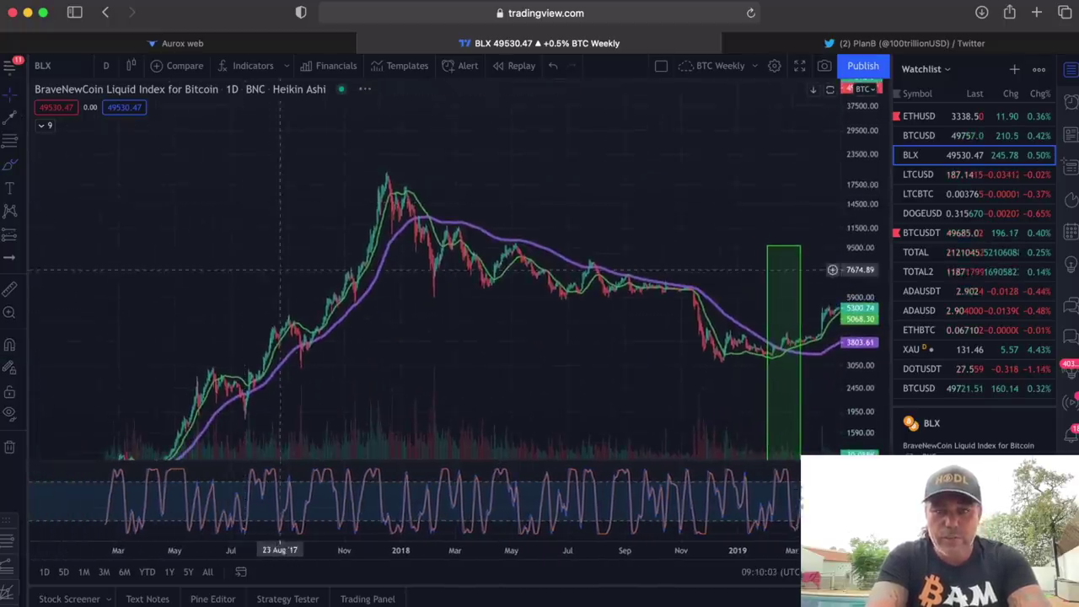
{"action": "scroll", "coordinate": [430, 245], "scroll_direction": "left", "scroll_amount": 6}
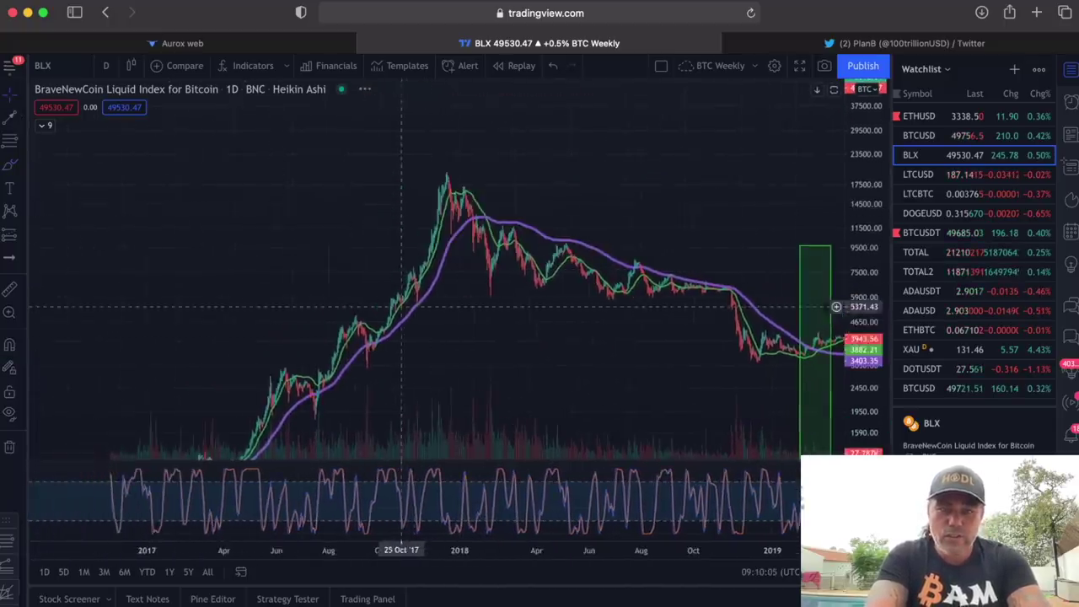
{"action": "scroll", "coordinate": [303, 371], "scroll_direction": "left", "scroll_amount": 3}
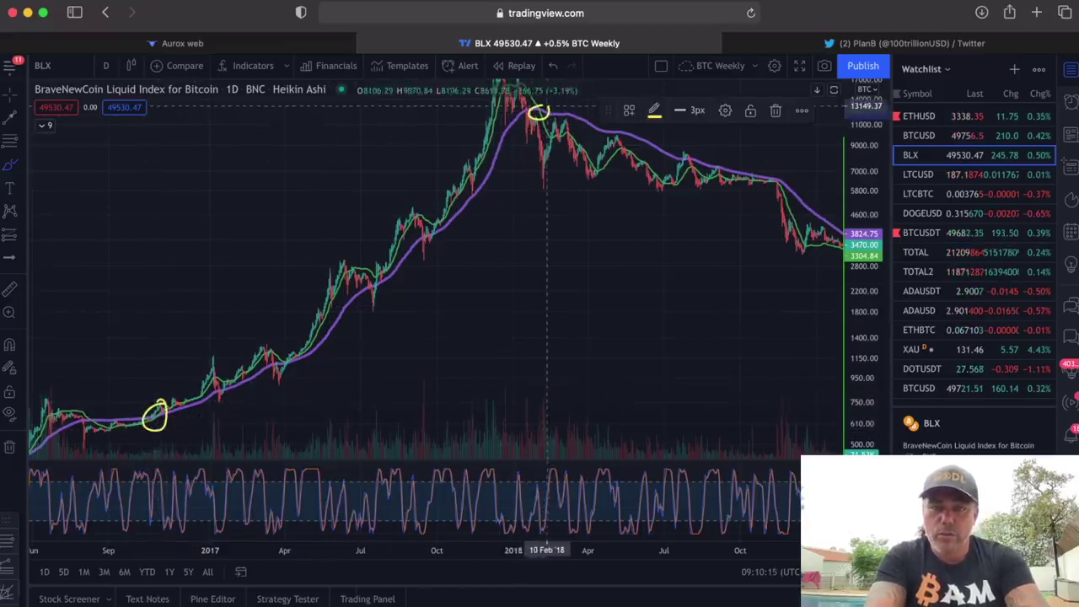
Pan forward through 2019–2020 and undo a stray yellow stroke under the March 2020 crash
{"action": "scroll", "coordinate": [544, 274], "scroll_direction": "right", "scroll_amount": 10}
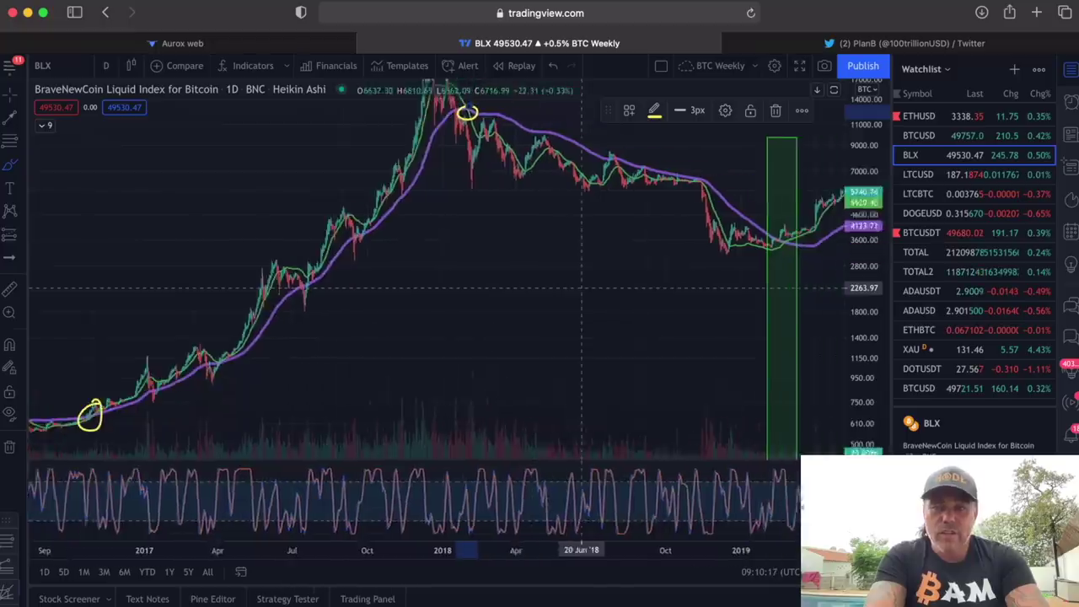
{"action": "scroll", "coordinate": [532, 287], "scroll_direction": "right", "scroll_amount": 15}
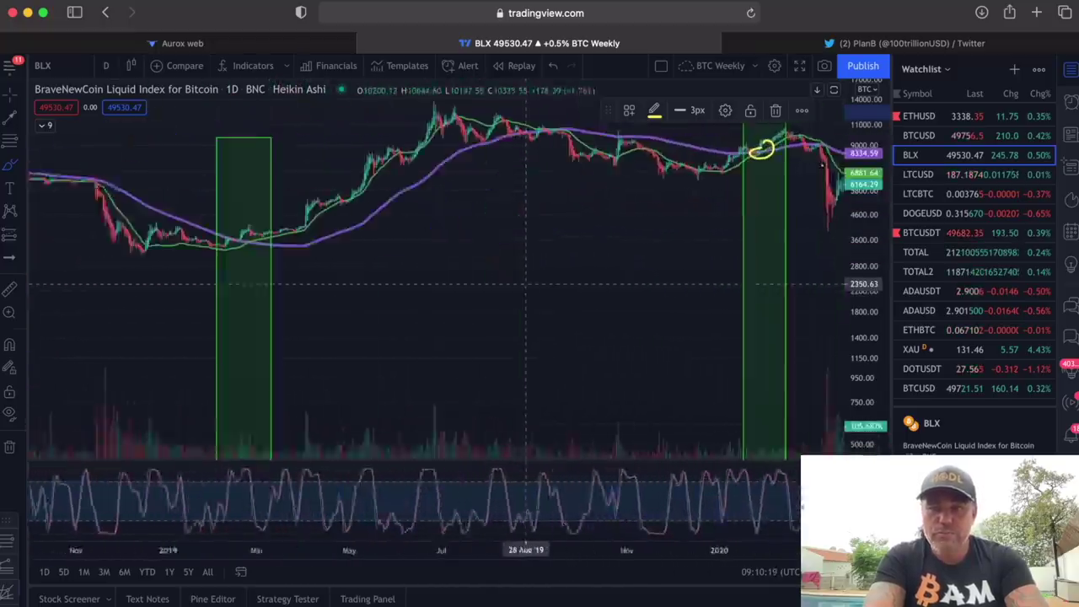
{"action": "scroll", "coordinate": [526, 284], "scroll_direction": "right", "scroll_amount": 2}
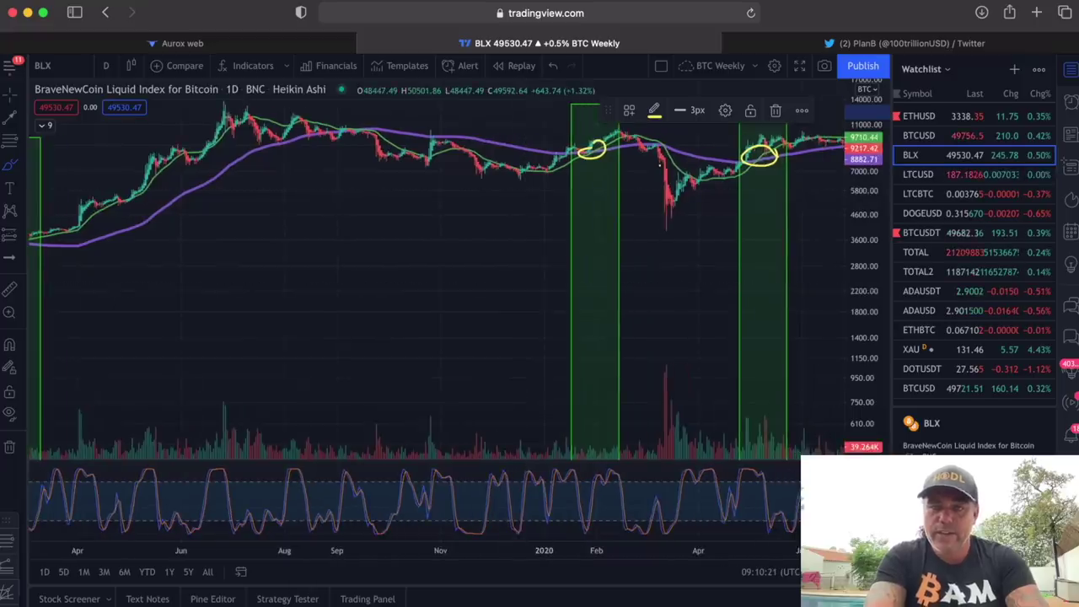
{"action": "left_click_drag", "start_coordinate": [680, 248], "coordinate": [620, 322]}
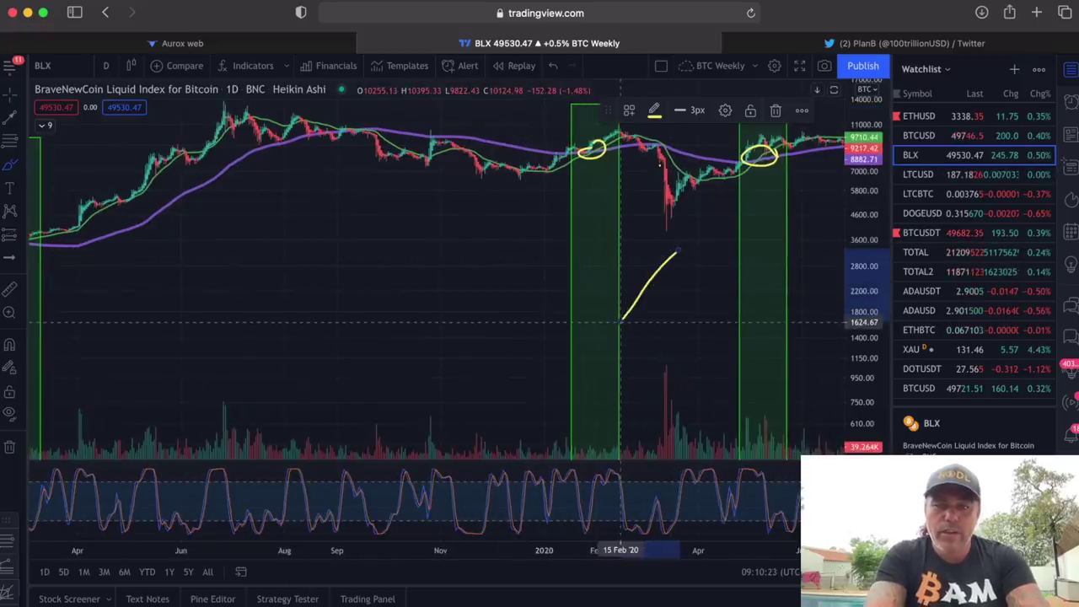
{"action": "key", "text": "super+z"}
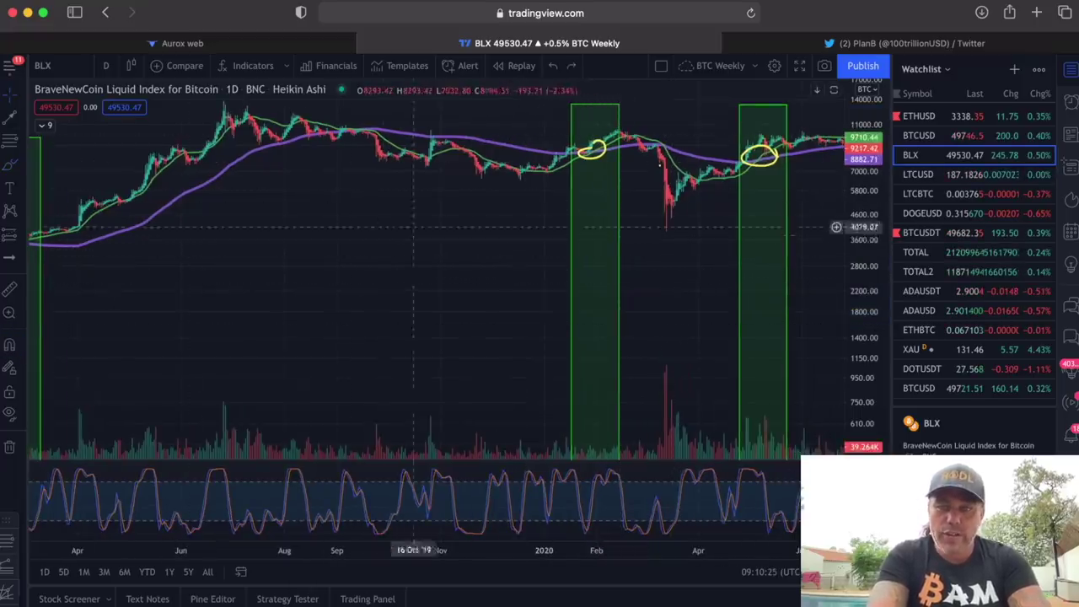
Return to the 2021 crash view, then bring up the annotated Aurox web chart
{"action": "scroll", "coordinate": [750, 264], "scroll_direction": "right", "scroll_amount": 10}
{"action": "scroll", "coordinate": [751, 263], "scroll_direction": "right", "scroll_amount": 10}
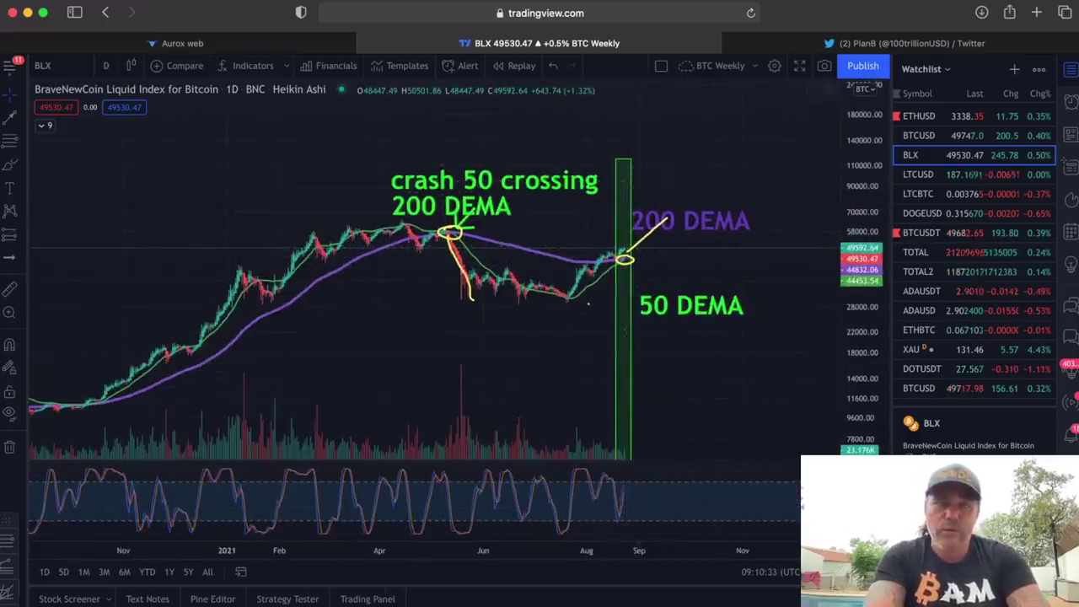
{"action": "left_click", "coordinate": [182, 43]}
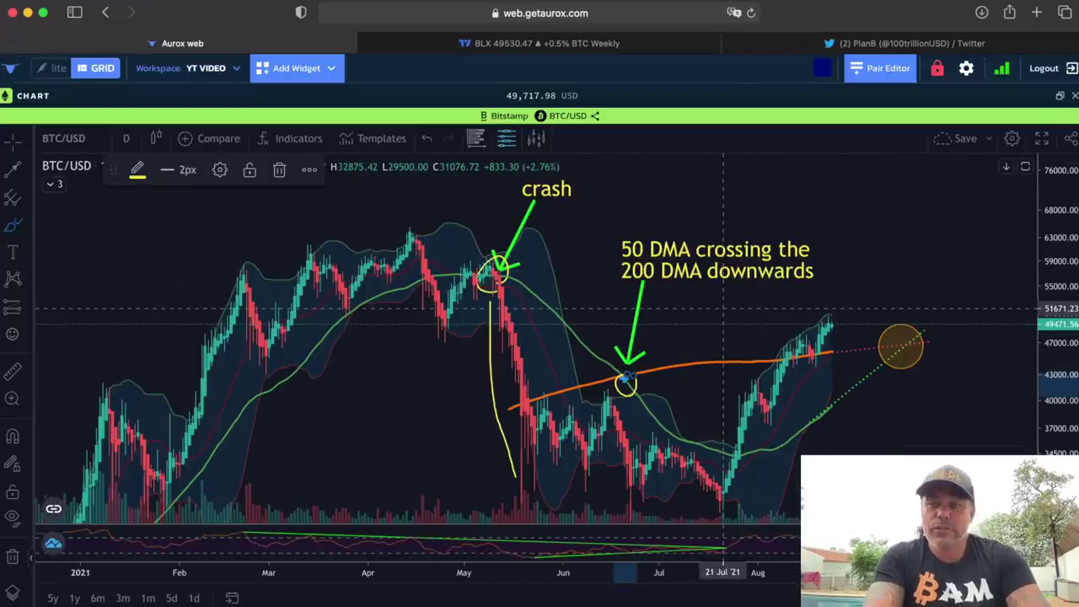
{"action": "scroll", "coordinate": [759, 320], "scroll_direction": "right", "scroll_amount": 3}
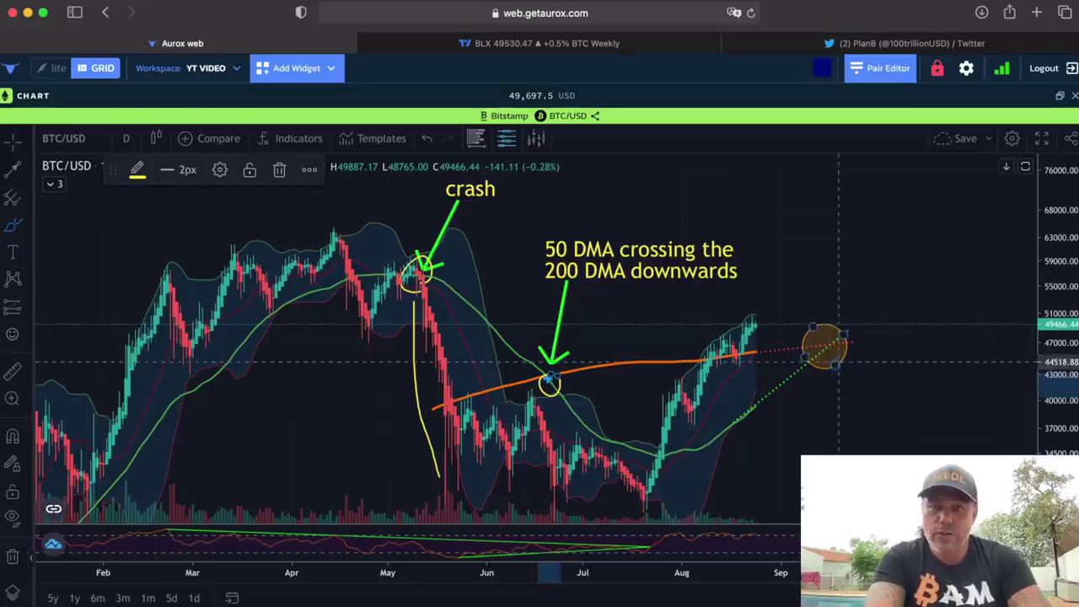
{"action": "left_click", "coordinate": [539, 43]}
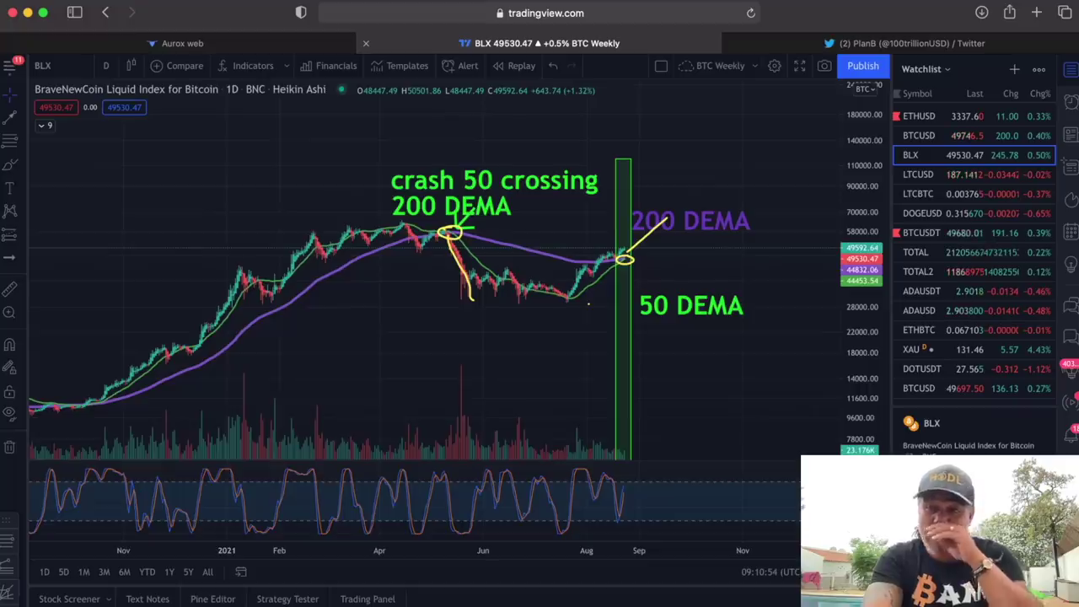
Raise the 'crash 50 crossing 200 DEMA' label higher above the circled crash crossing
{"action": "scroll", "coordinate": [689, 201], "scroll_direction": "down", "scroll_amount": 2}
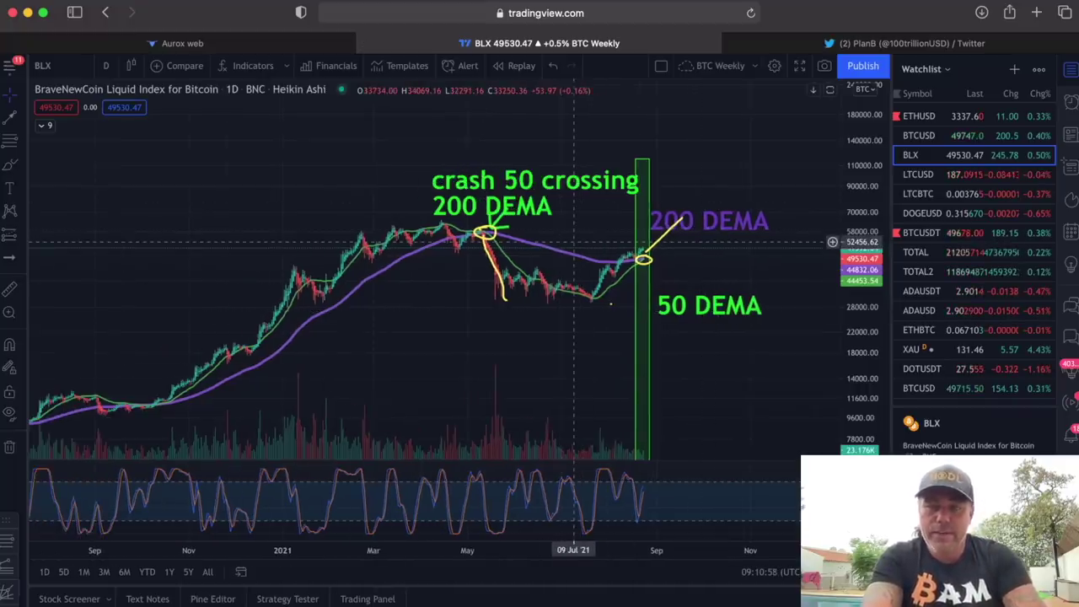
{"action": "left_click_drag", "start_coordinate": [548, 188], "coordinate": [512, 145]}
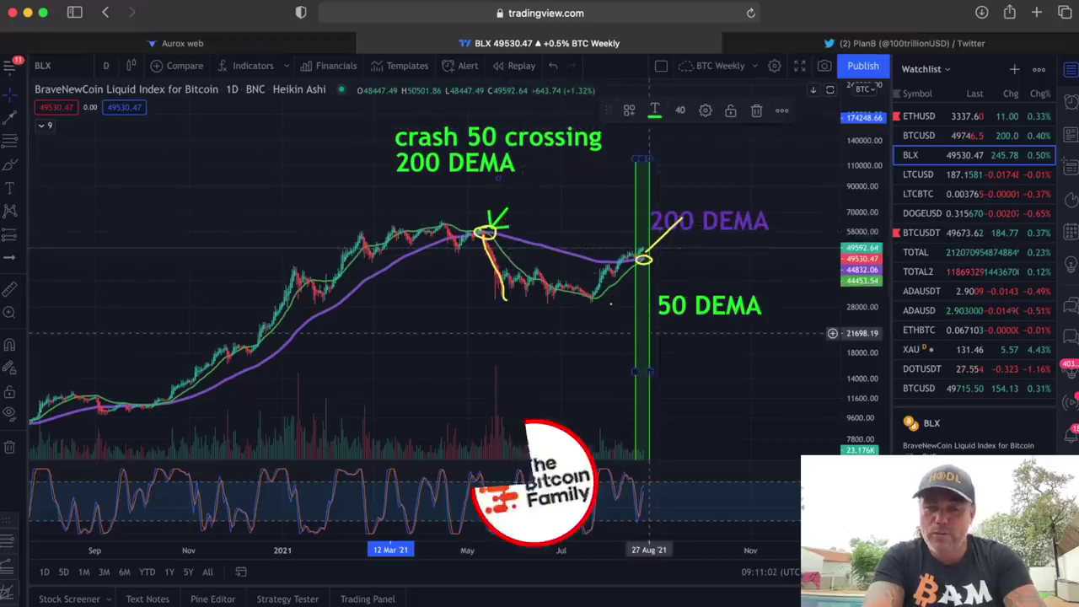
{"action": "scroll", "coordinate": [647, 246], "scroll_direction": "right", "scroll_amount": 5}
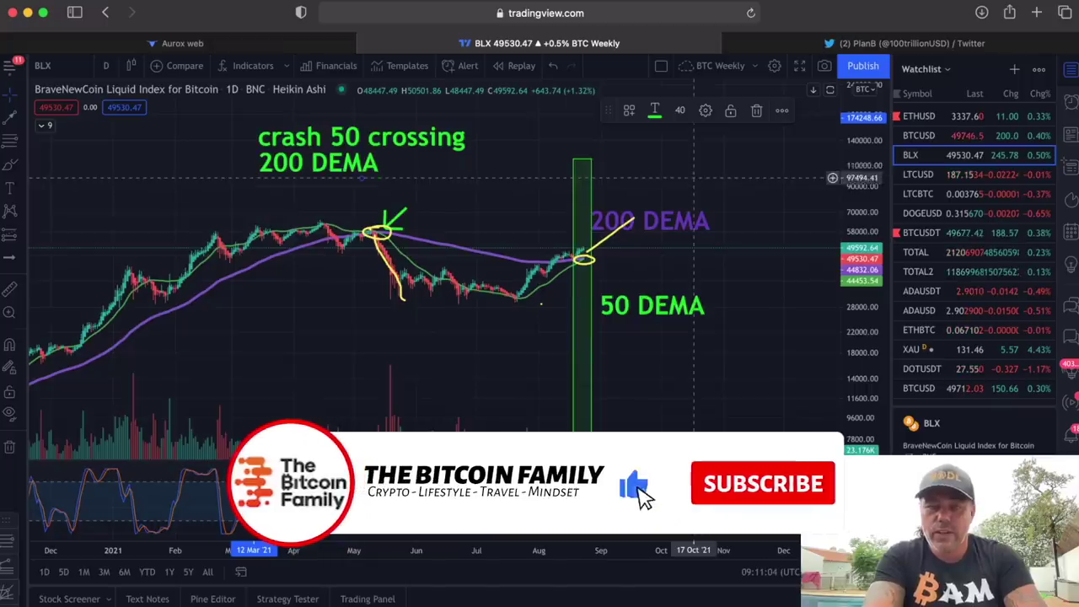